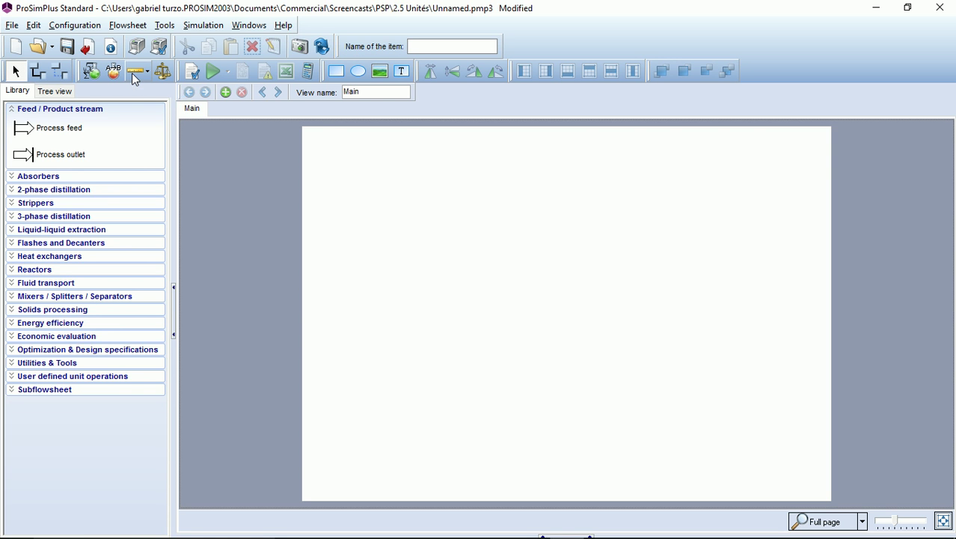
Show the unit systems menu with its edition, report and conditions options
left_click(134, 78)
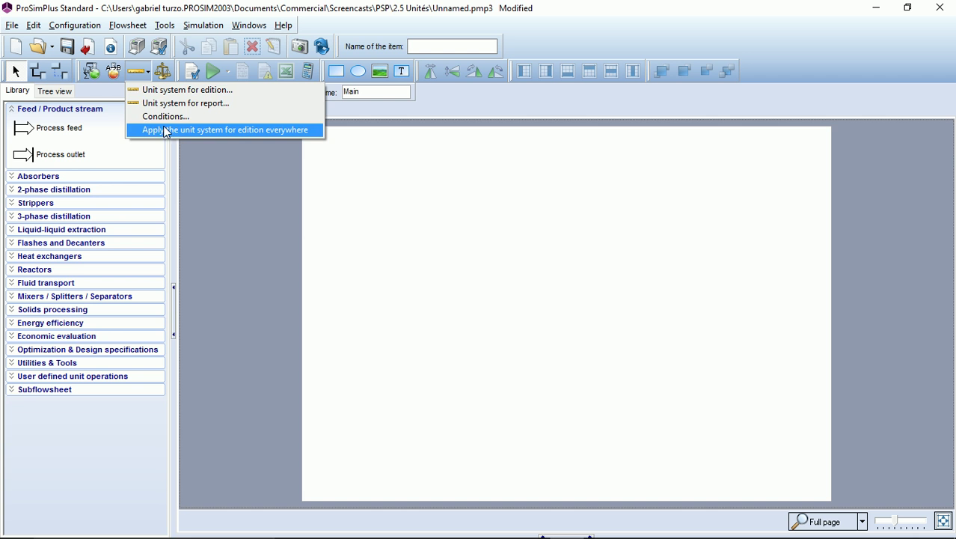
Review the edition unit system and keep the Temperature unit as K
left_click(268, 91)
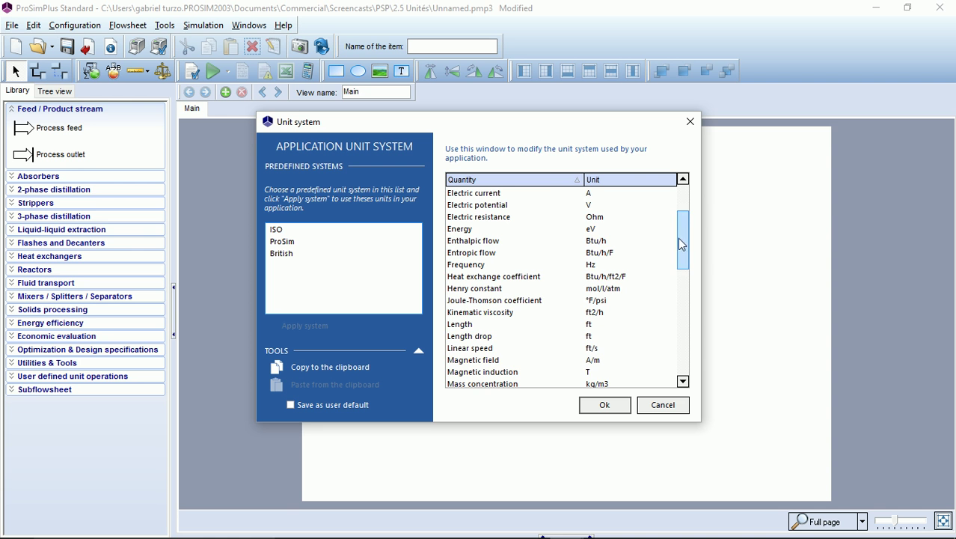
mouse_move(686, 244)
left_mouse_down()
mouse_move(686, 357)
mouse_move(687, 208)
mouse_move(687, 247)
left_mouse_up()
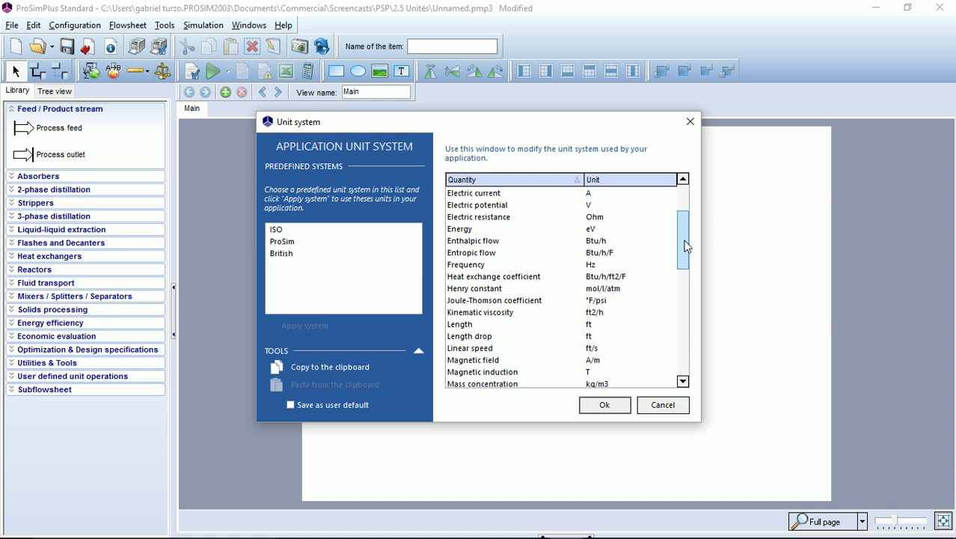
left_click_drag(686, 247, 683, 374)
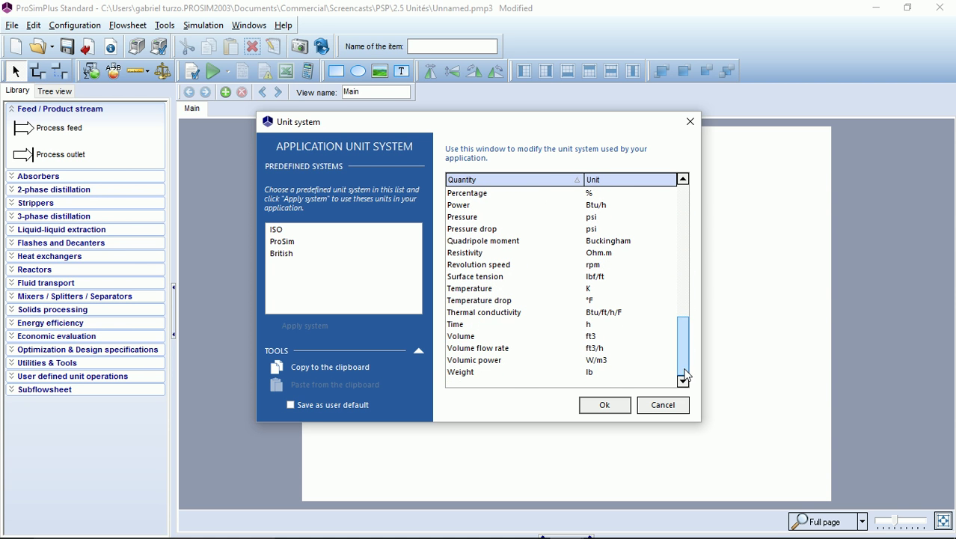
left_click(602, 290)
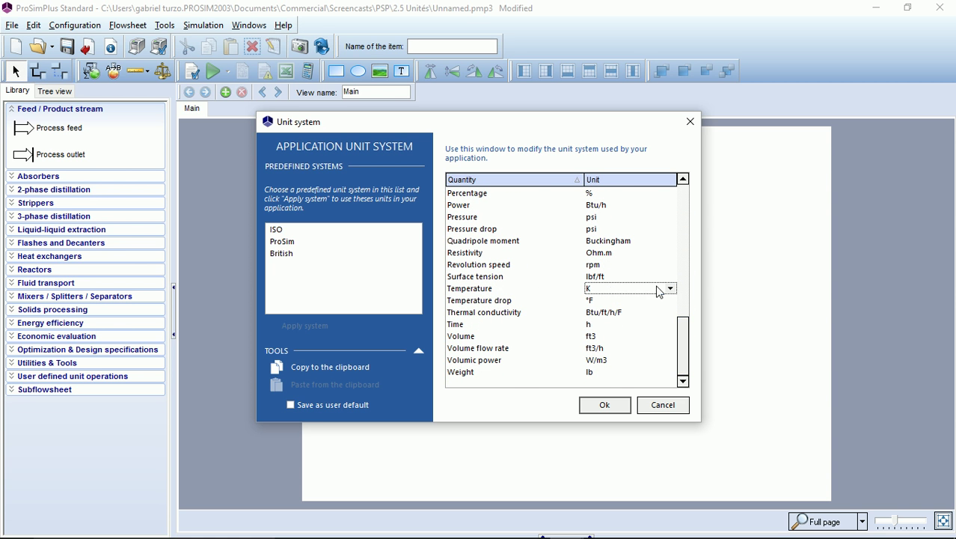
left_click(669, 289)
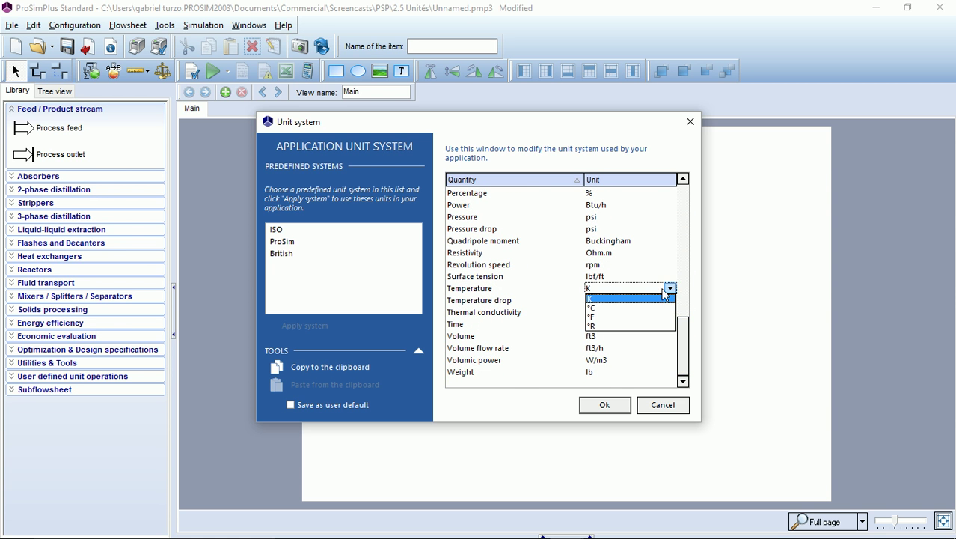
left_click(629, 301)
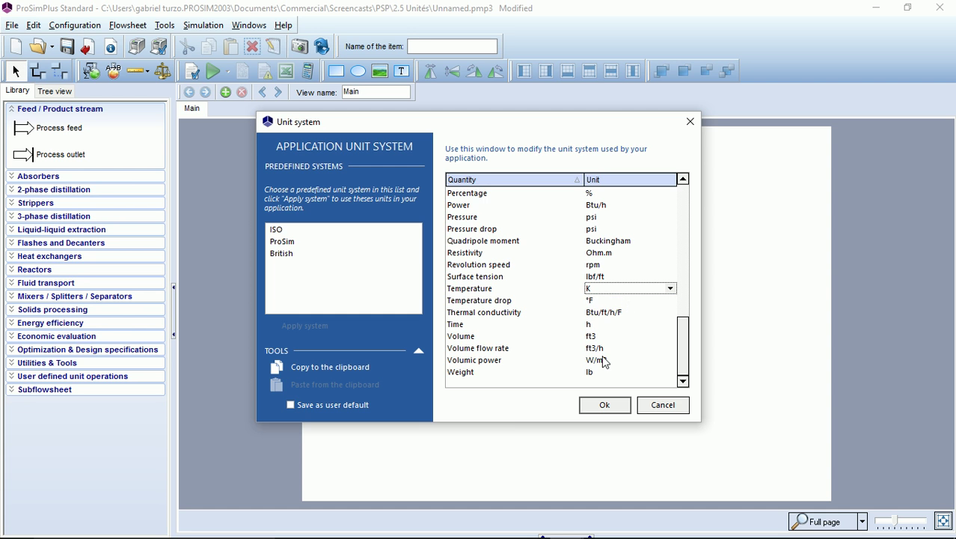
left_click(605, 405)
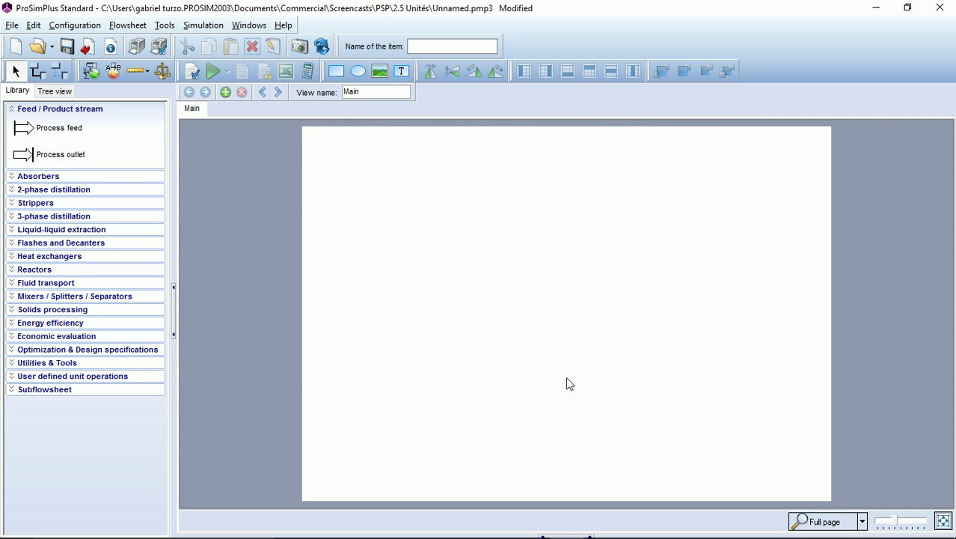
Place a Process feed on the flowsheet's left and confirm its 298.15 K temperature
left_click(73, 127)
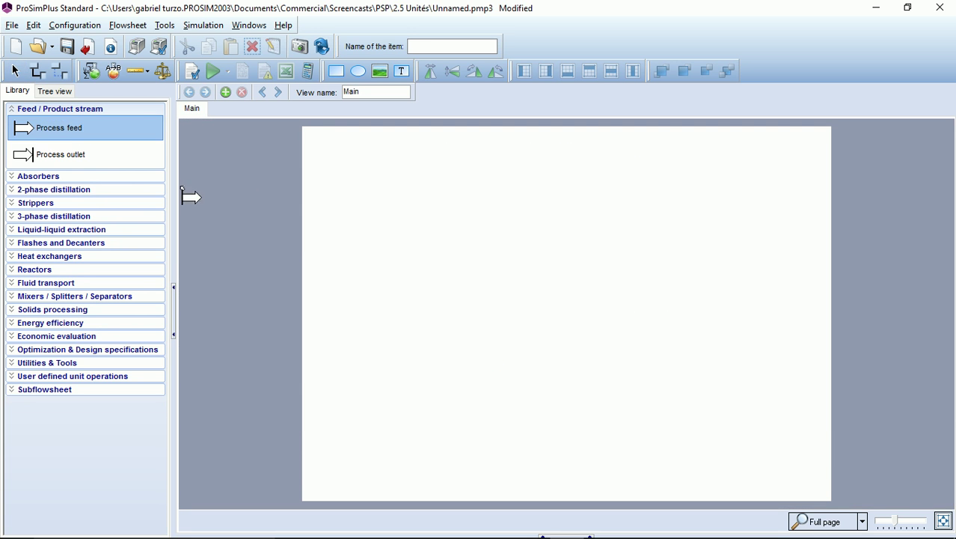
left_click(333, 294)
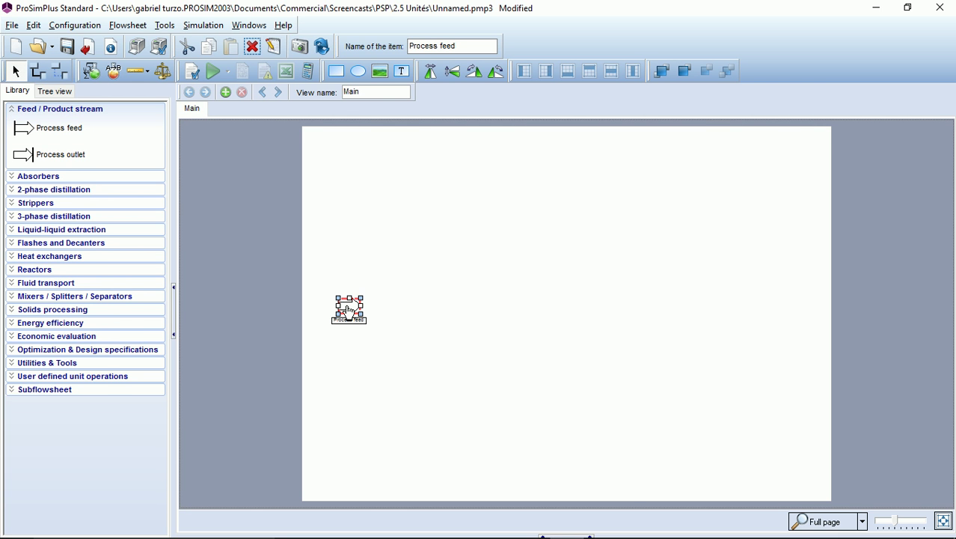
double_click(347, 310)
left_click(199, 139)
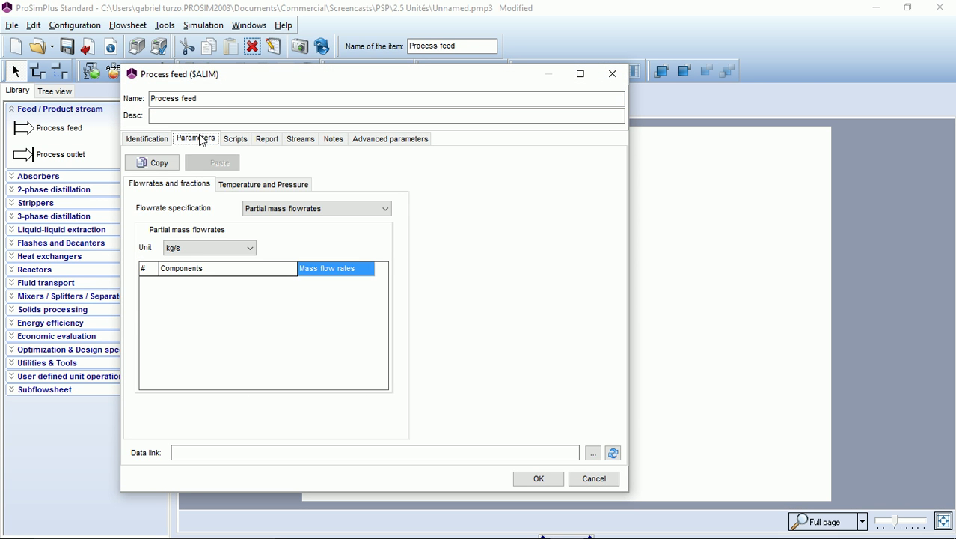
left_click(243, 186)
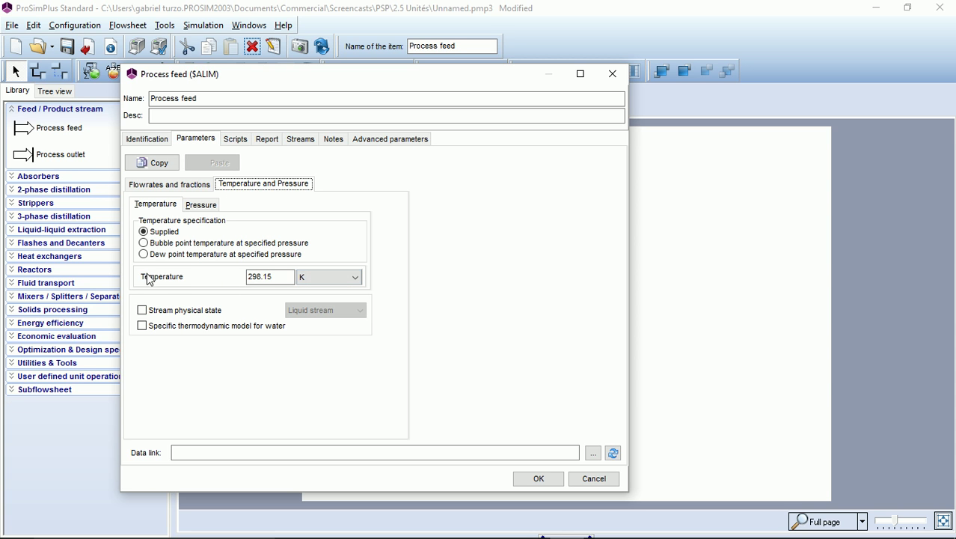
left_click(538, 478)
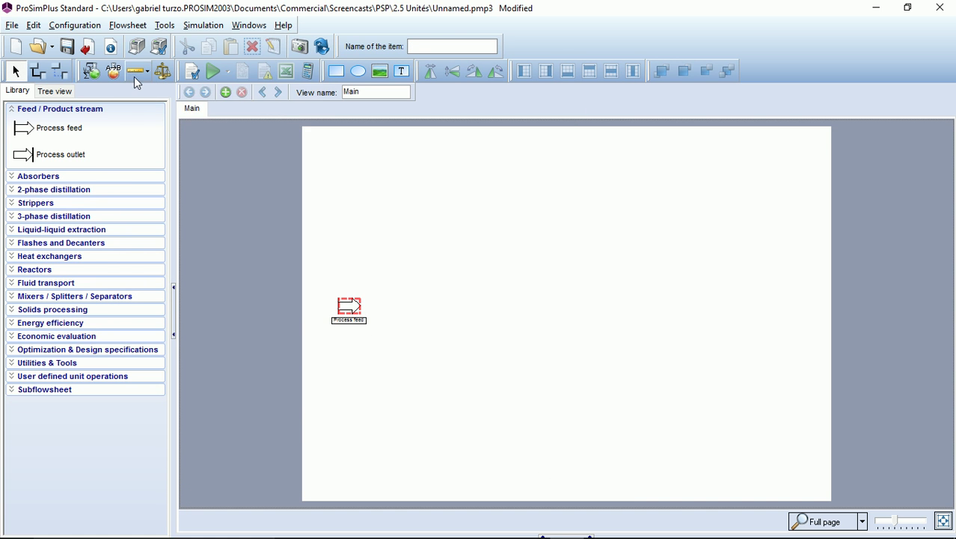
Switch the edition units from ISO to British, giving temperature in °F and pressure in psi
left_click(135, 76)
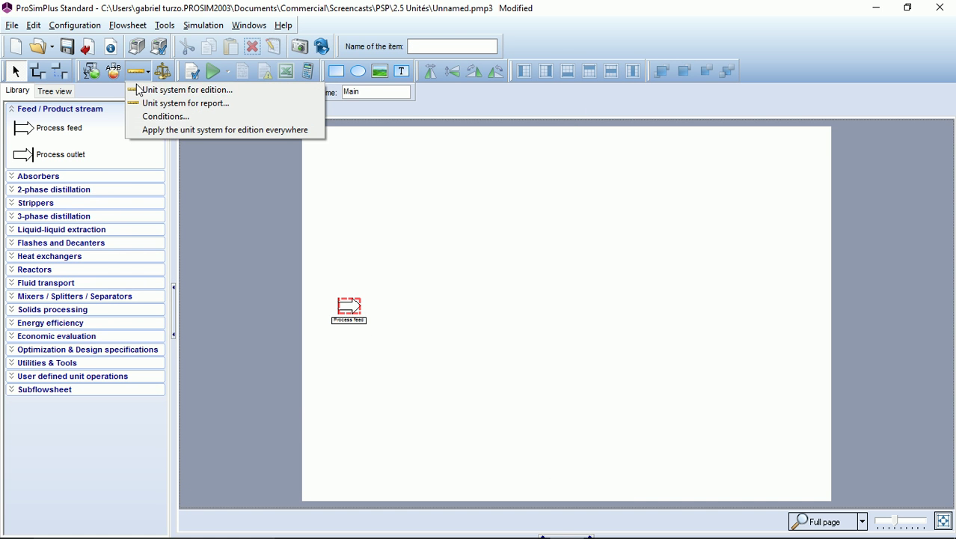
left_click(256, 91)
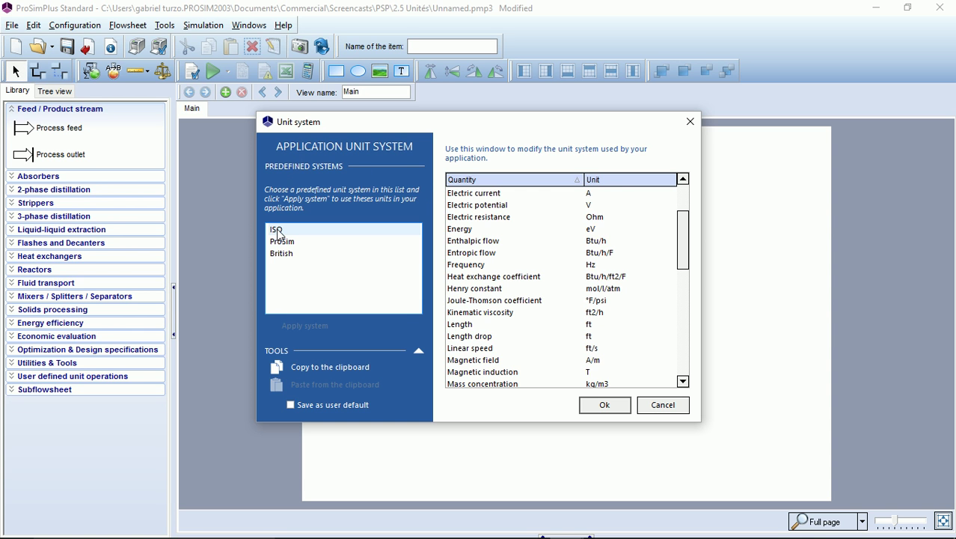
left_click(278, 232)
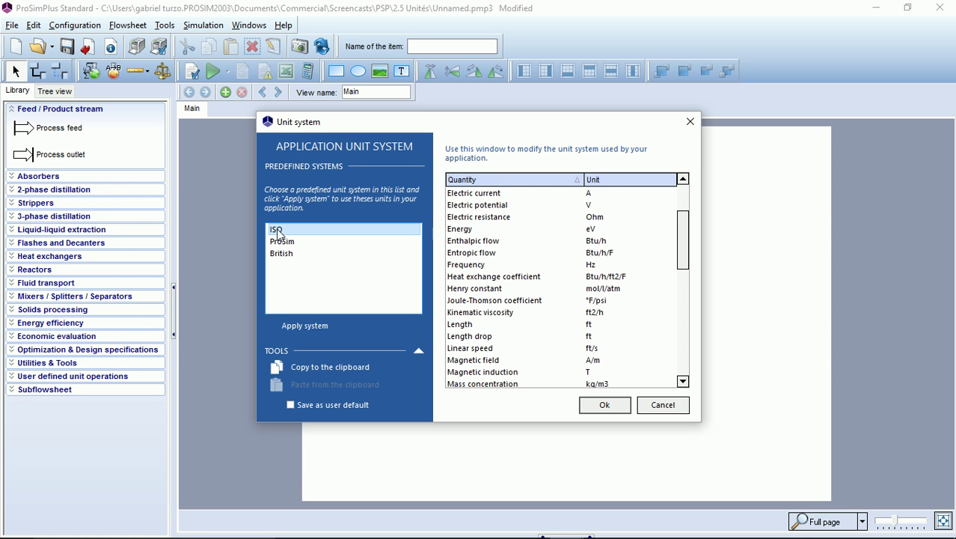
left_click(292, 330)
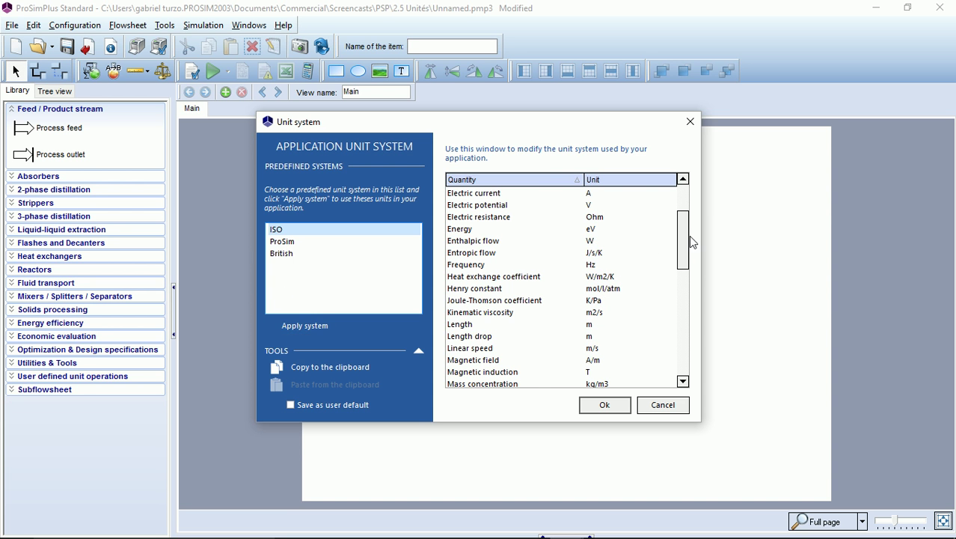
left_click_drag(680, 238, 695, 222)
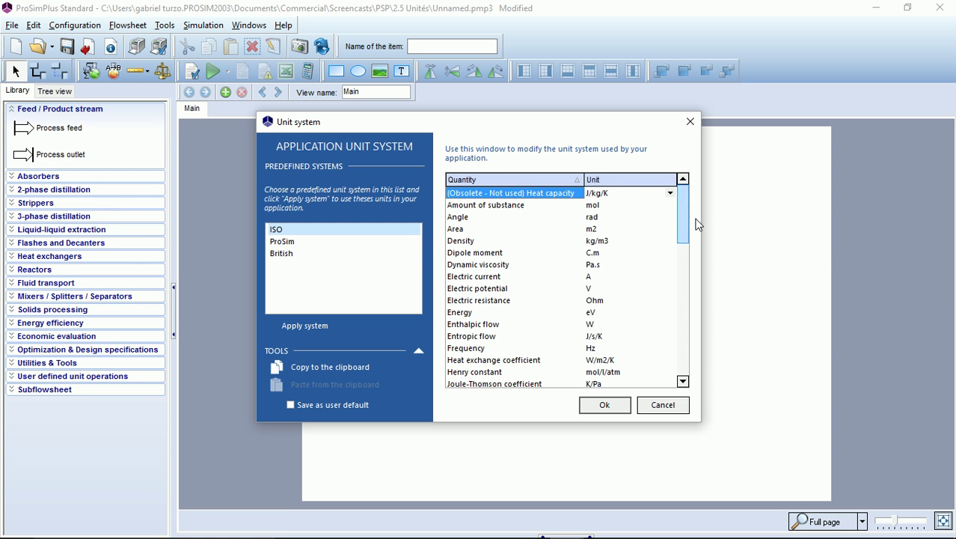
left_click(275, 255)
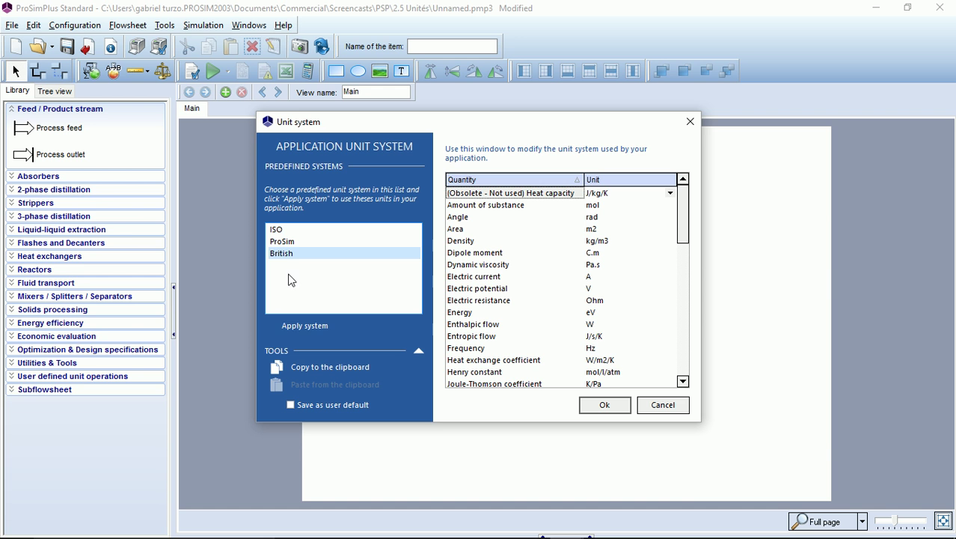
left_click(299, 325)
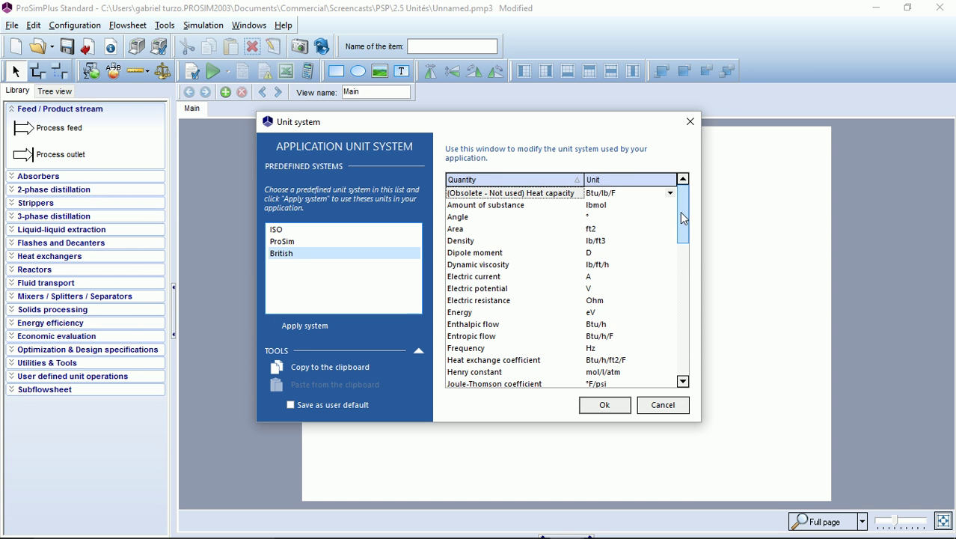
left_click_drag(683, 213, 695, 356)
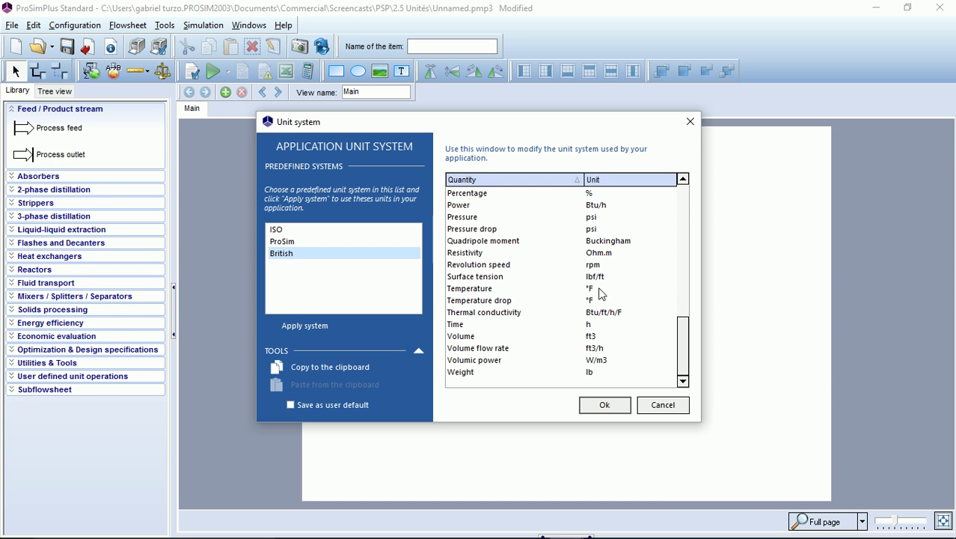
left_click(604, 405)
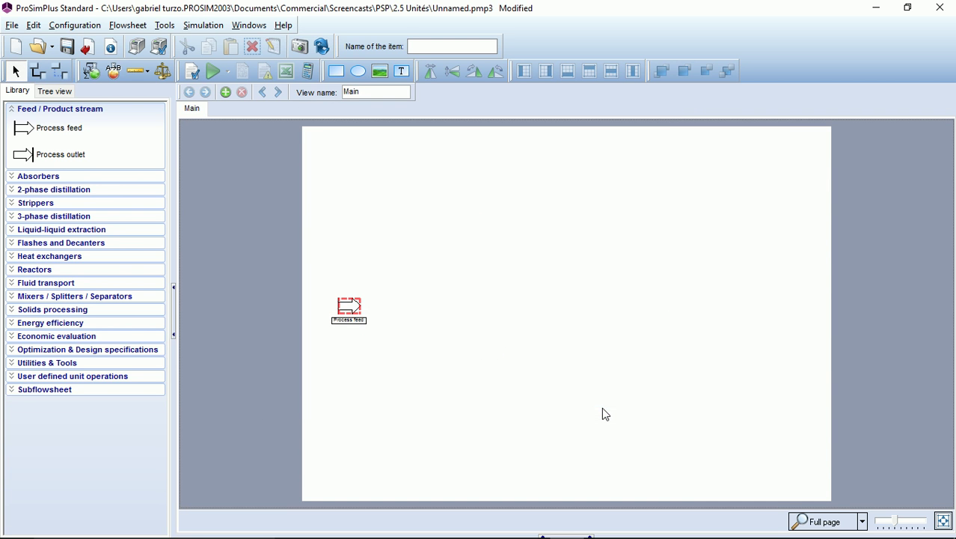
Place Process feed 1 on the flowsheet's right and view its 77 °F default temperature
left_click(58, 128)
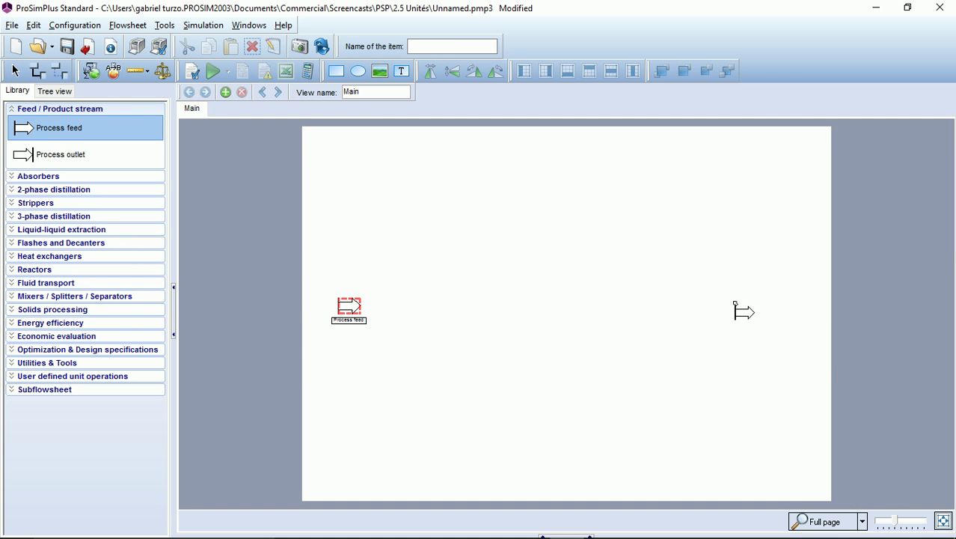
left_click(782, 292)
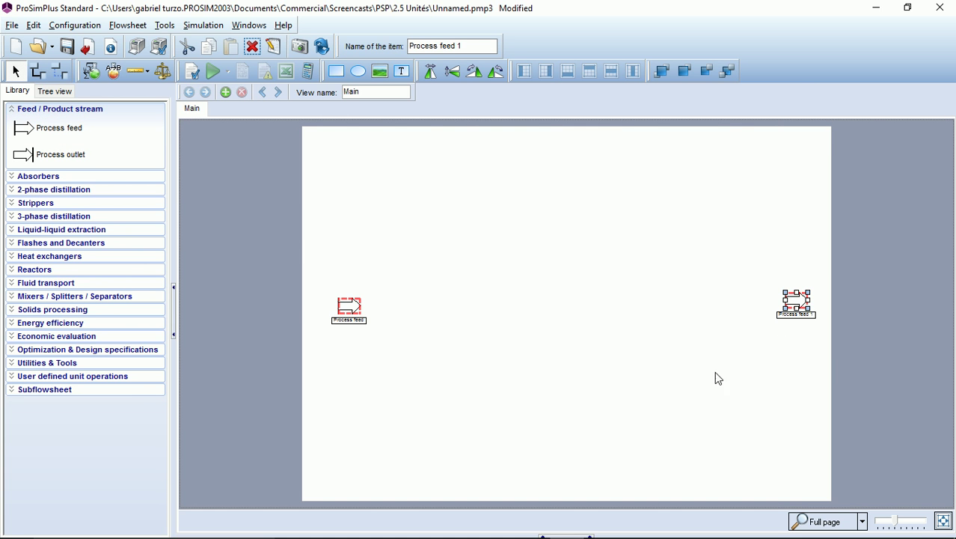
double_click(798, 301)
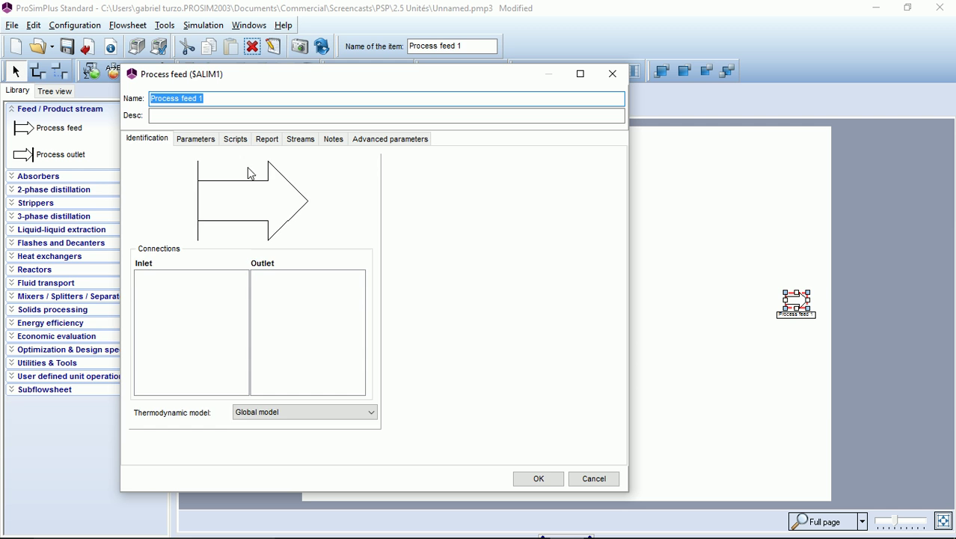
left_click(198, 140)
left_click(263, 185)
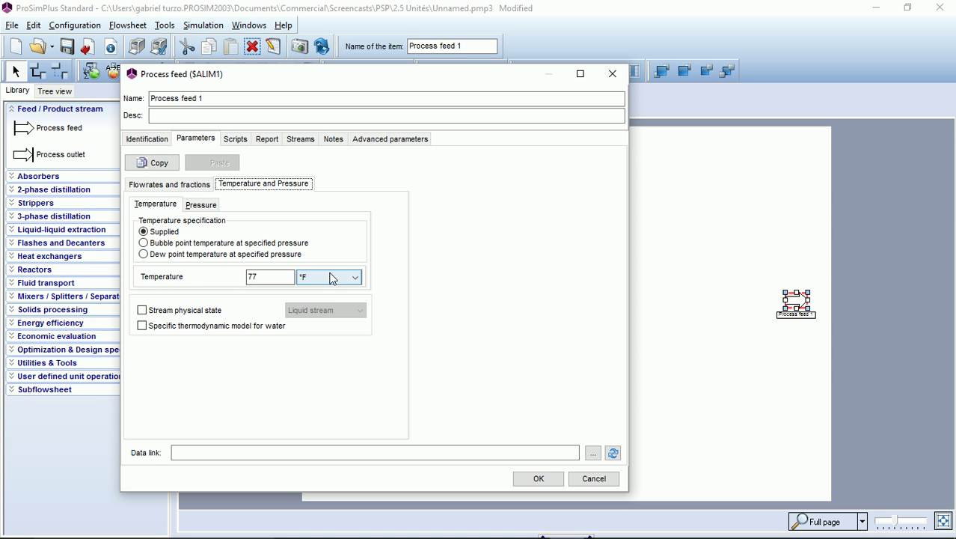
Close Process feed 1 and view the left feed's temperature, still 298.15 K
left_click(540, 478)
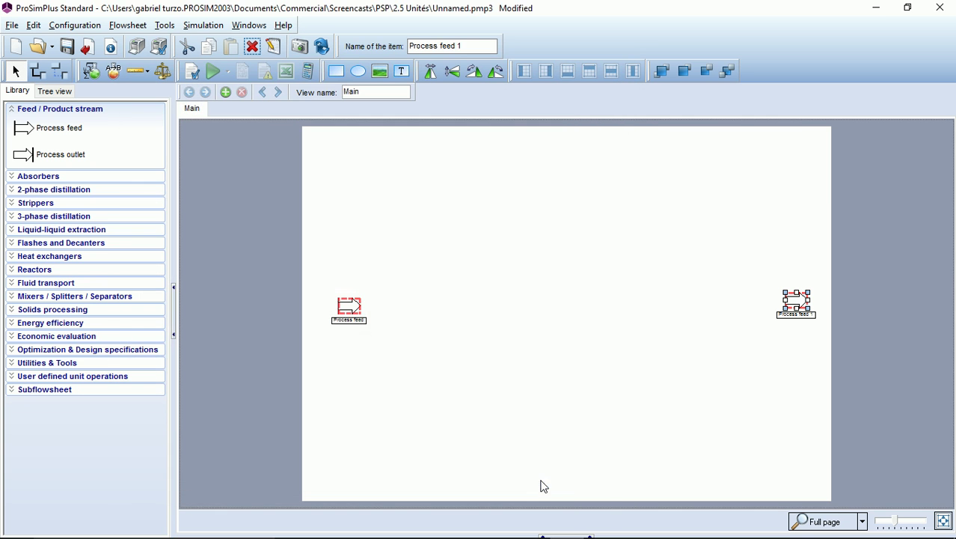
left_click(349, 307)
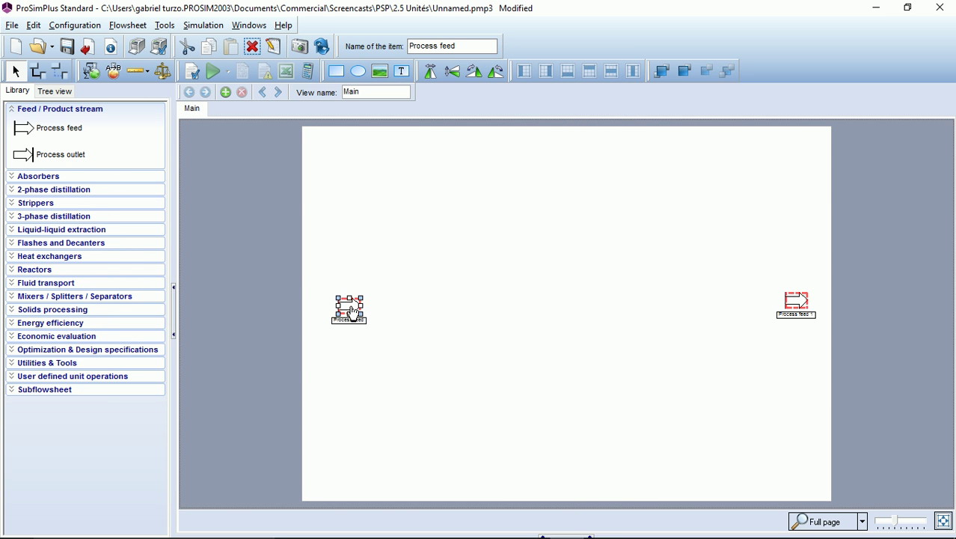
left_click(251, 193)
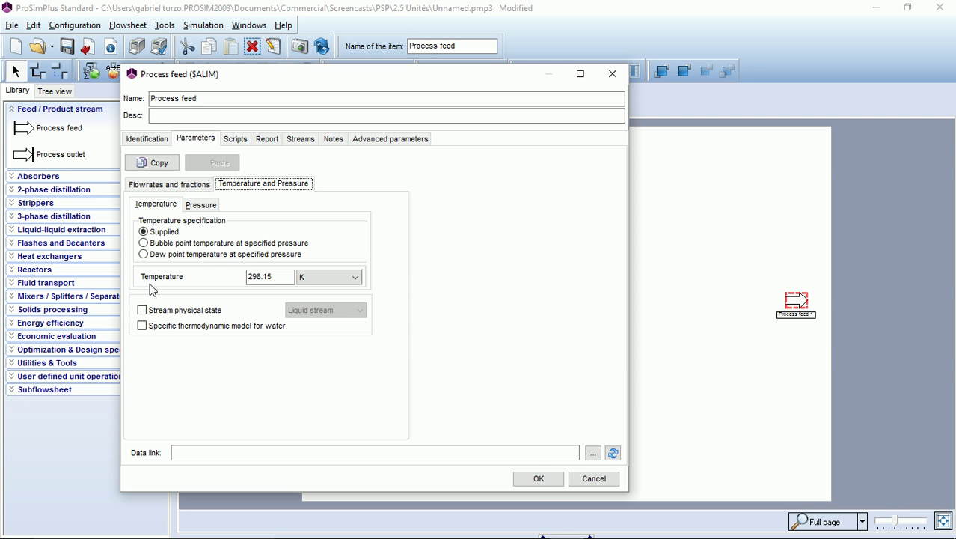
Apply the edition unit system everywhere and confirm the left feed now reads 77 °F
left_click(538, 478)
left_click(137, 72)
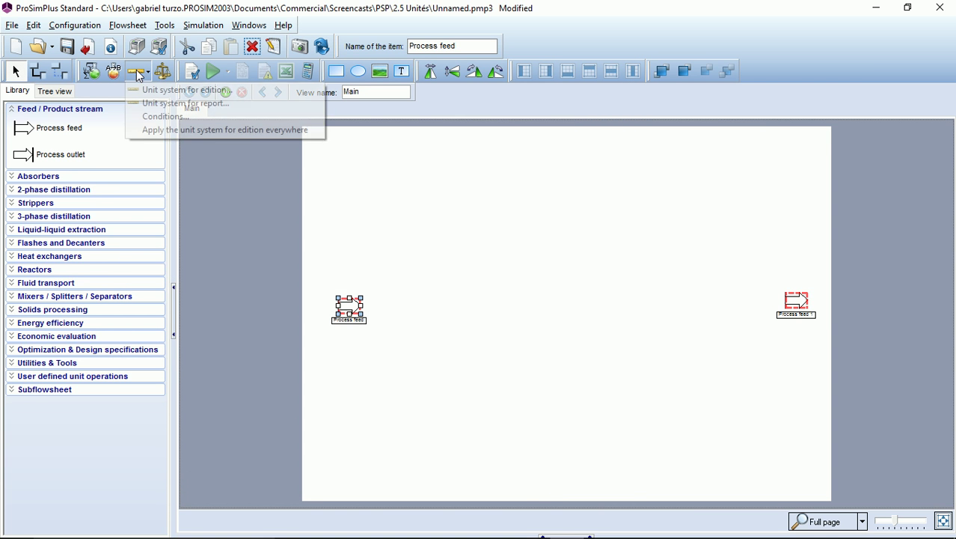
left_click(317, 132)
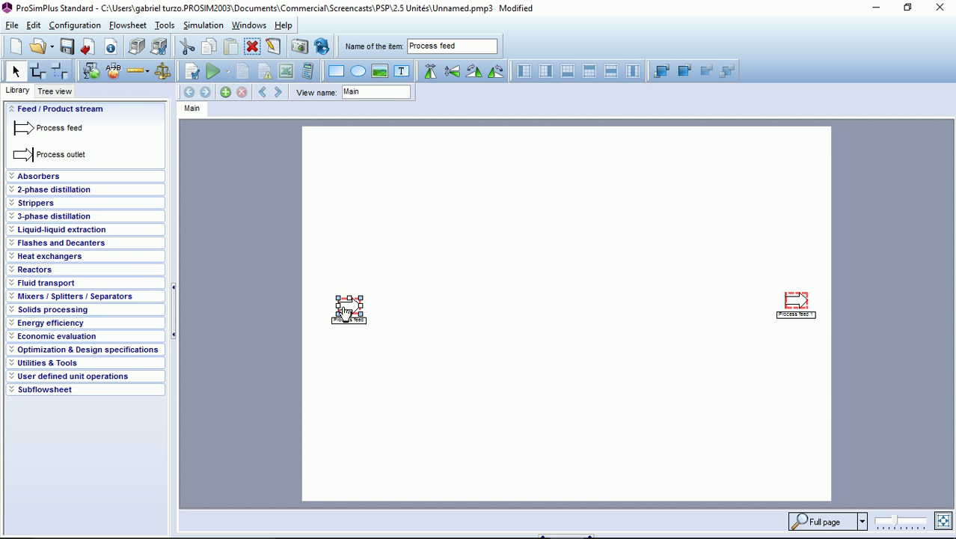
double_click(351, 309)
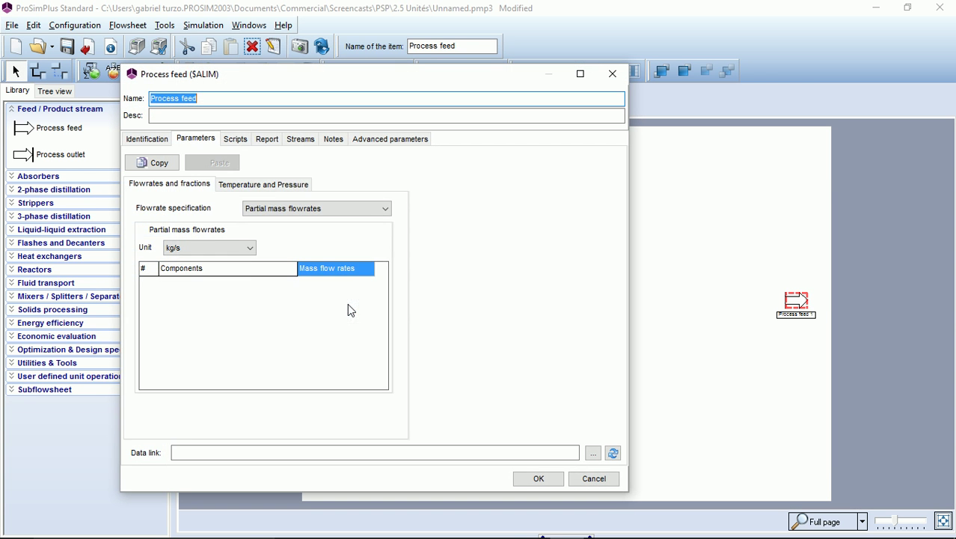
left_click(254, 184)
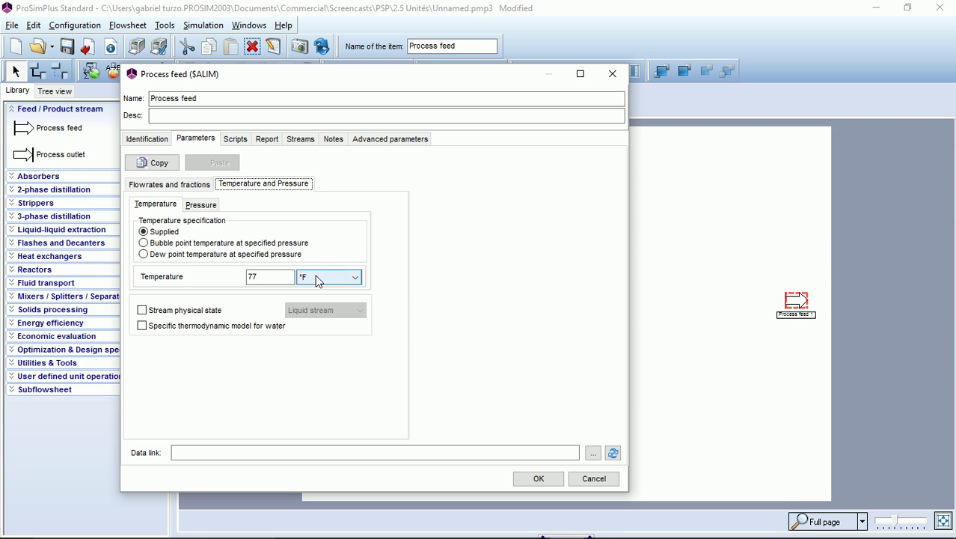
double_click(250, 278)
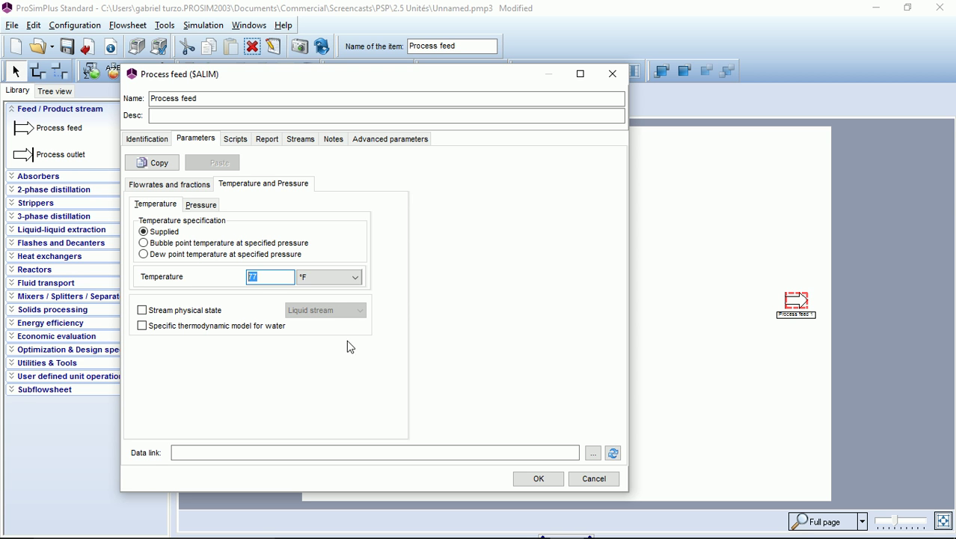
Set the report unit system to ISO, with SI units such as W, J/s/K and Pa.s
left_click(541, 478)
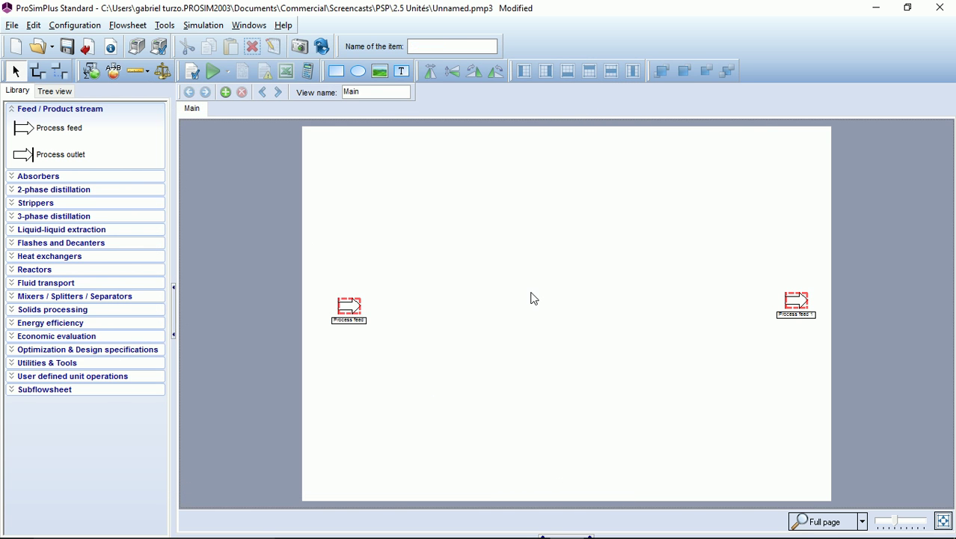
left_click(139, 71)
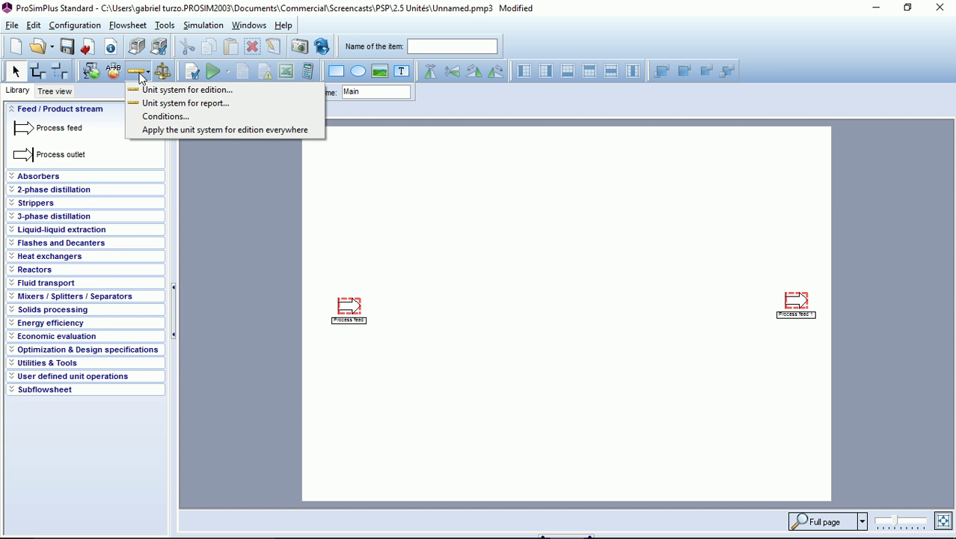
left_click(258, 102)
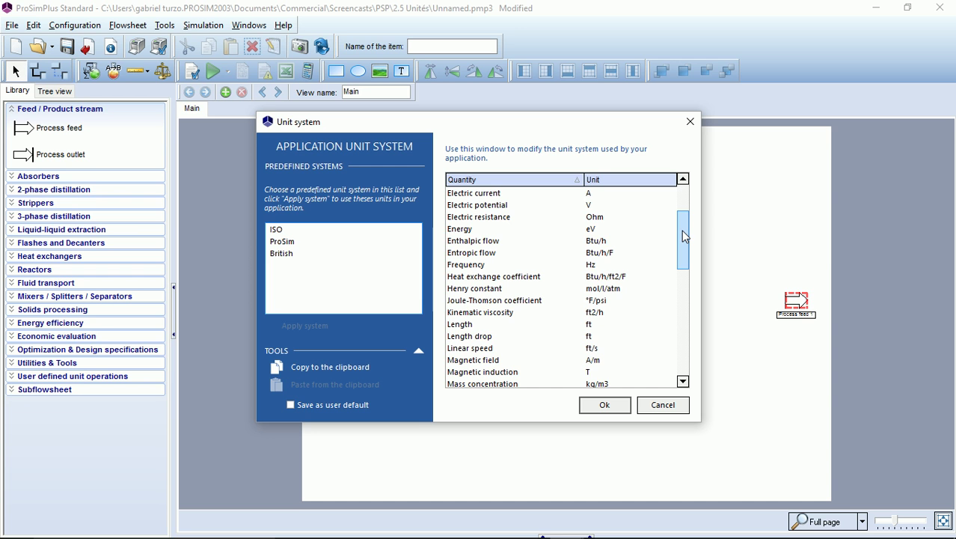
left_click(291, 234)
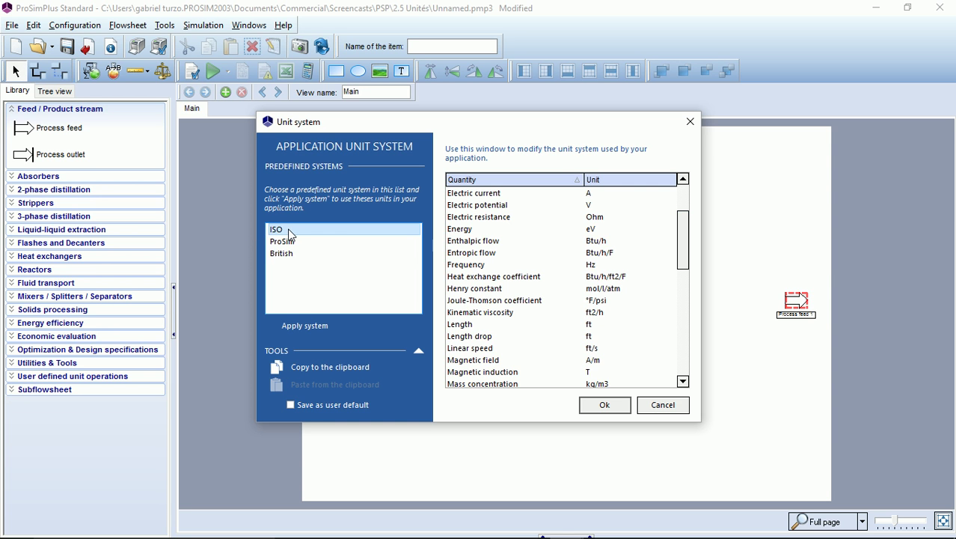
left_click(292, 327)
left_click_drag(688, 241, 682, 200)
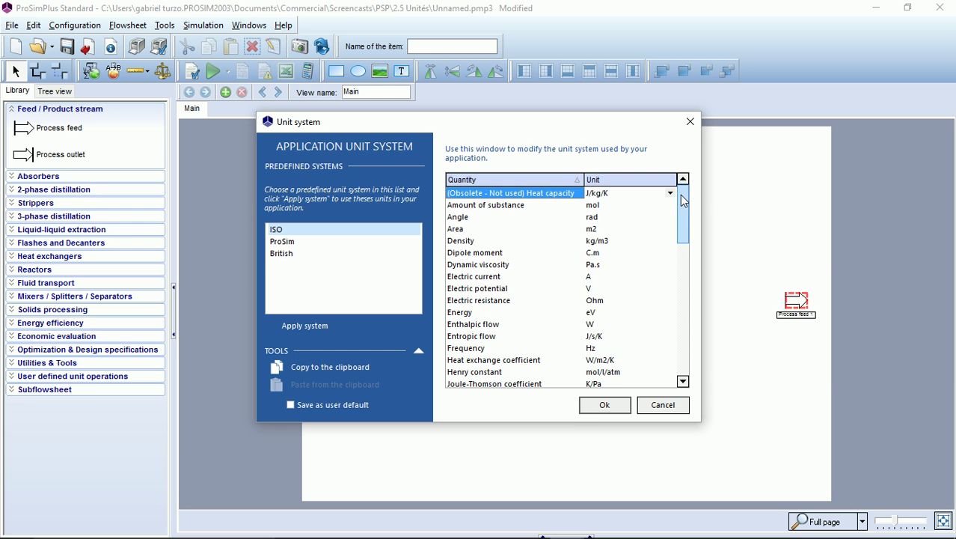
left_click(605, 405)
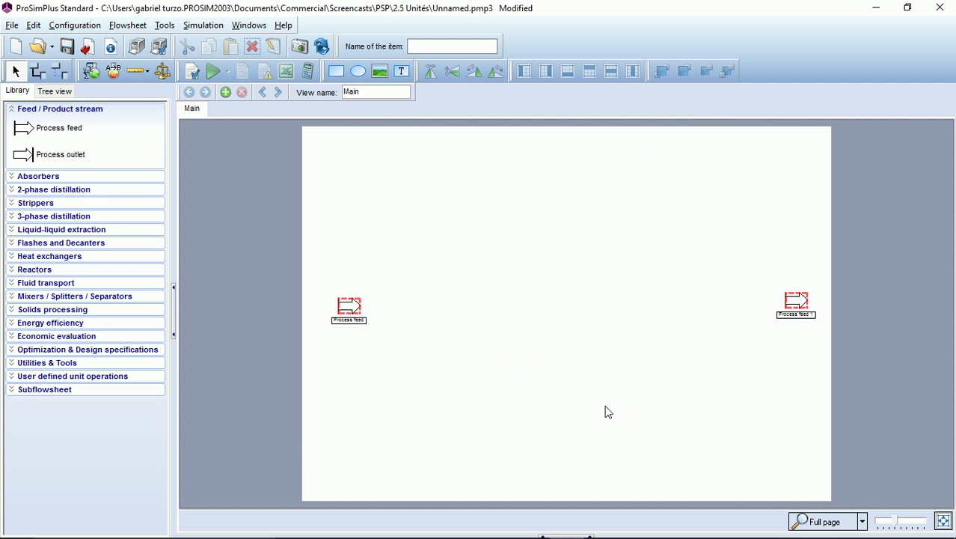
left_click(139, 75)
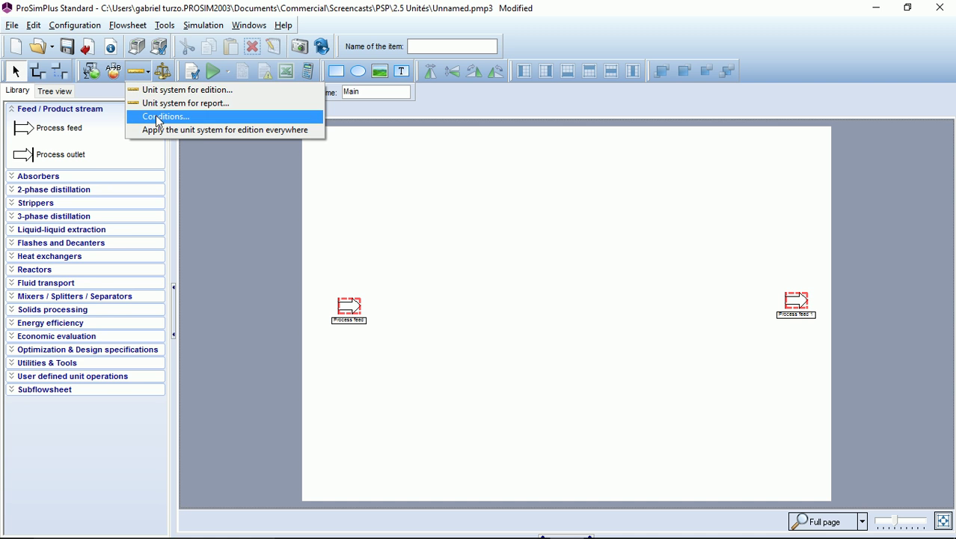
left_click(220, 119)
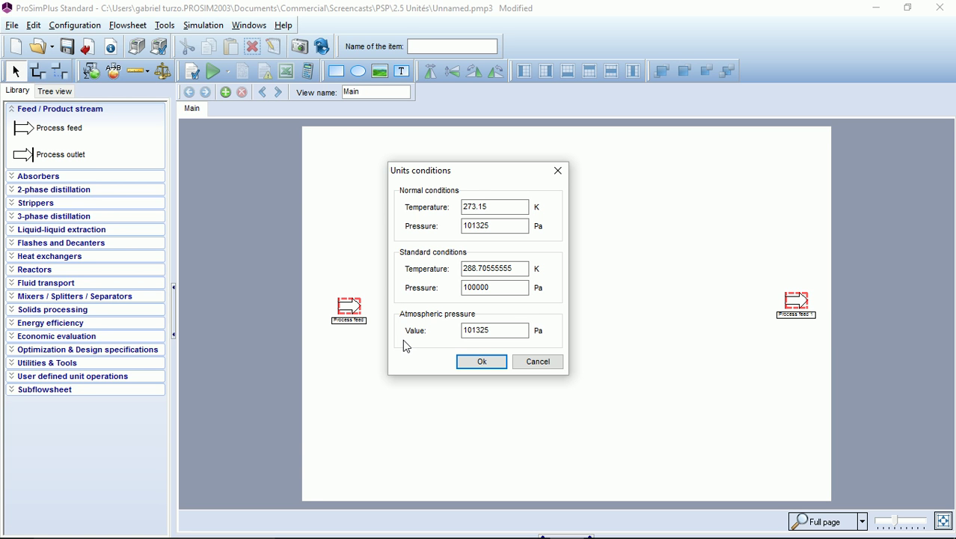
left_click(485, 362)
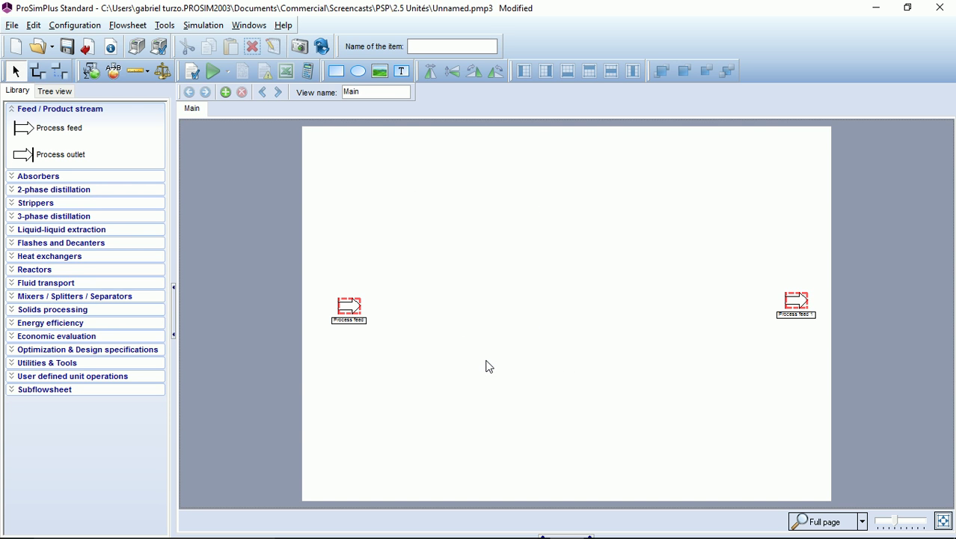
Convert 25 °C in the Temperature conversion tool to 298.15 K, 77 °F and 536.67 °R
left_click(163, 72)
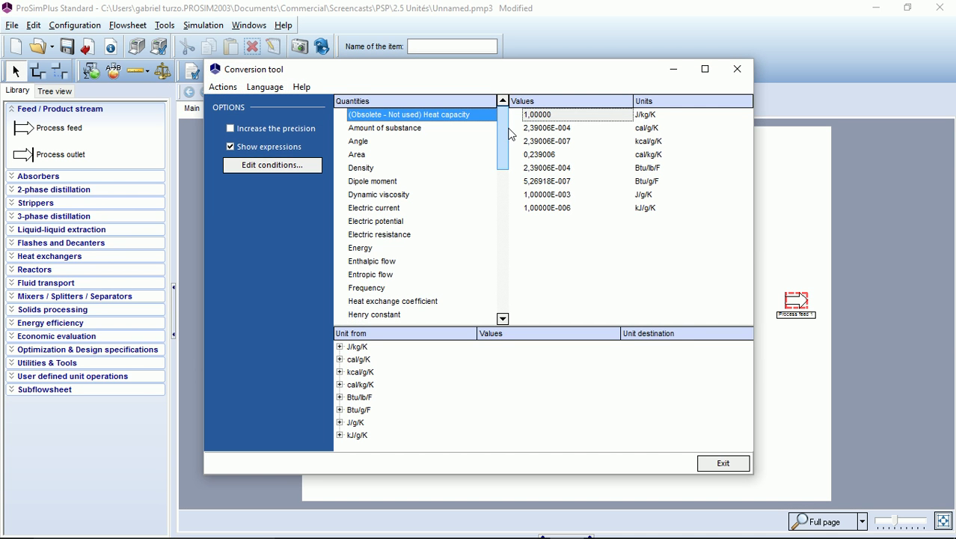
left_click_drag(499, 130, 503, 278)
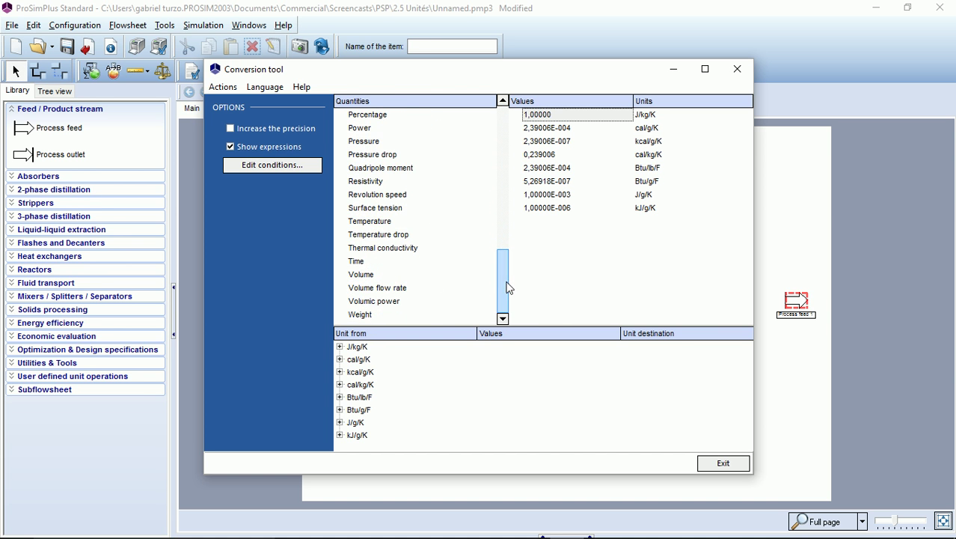
left_click(368, 223)
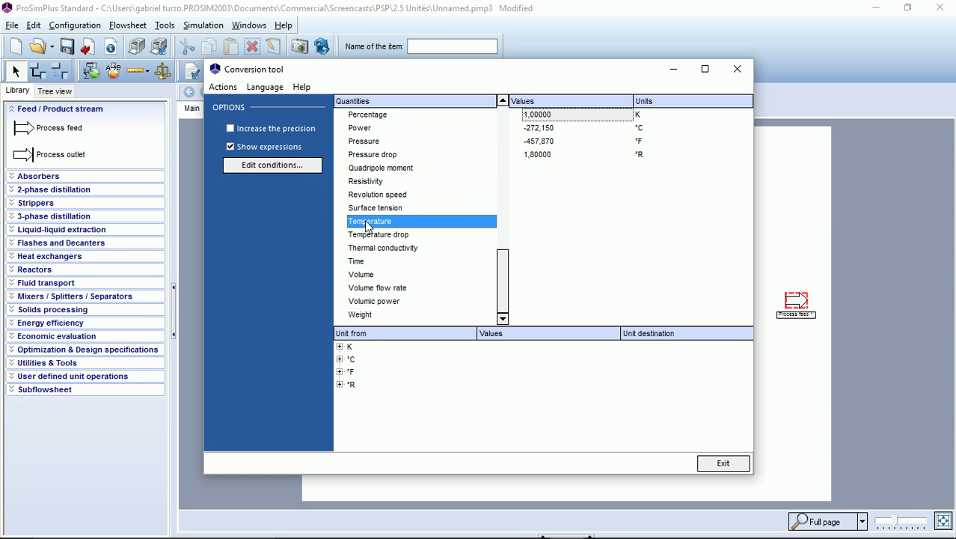
left_click(569, 126)
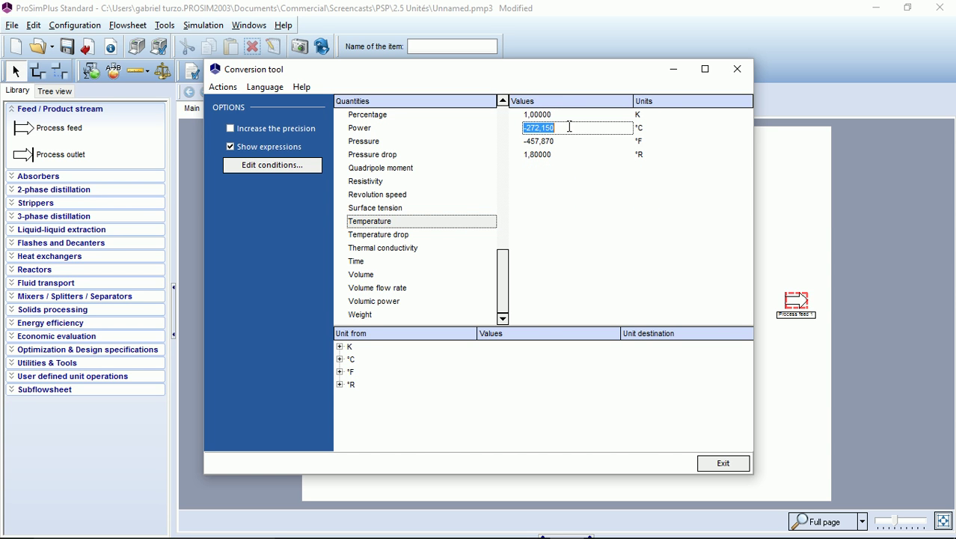
type("25")
key("Return")
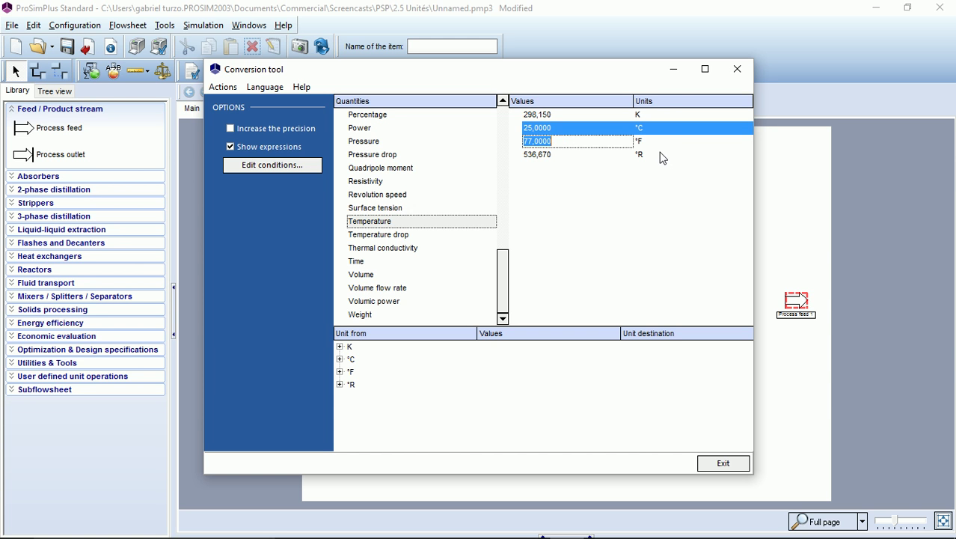
left_click(636, 181)
List the conversion formulas from °C and select the °C to °F formula
left_click(231, 147)
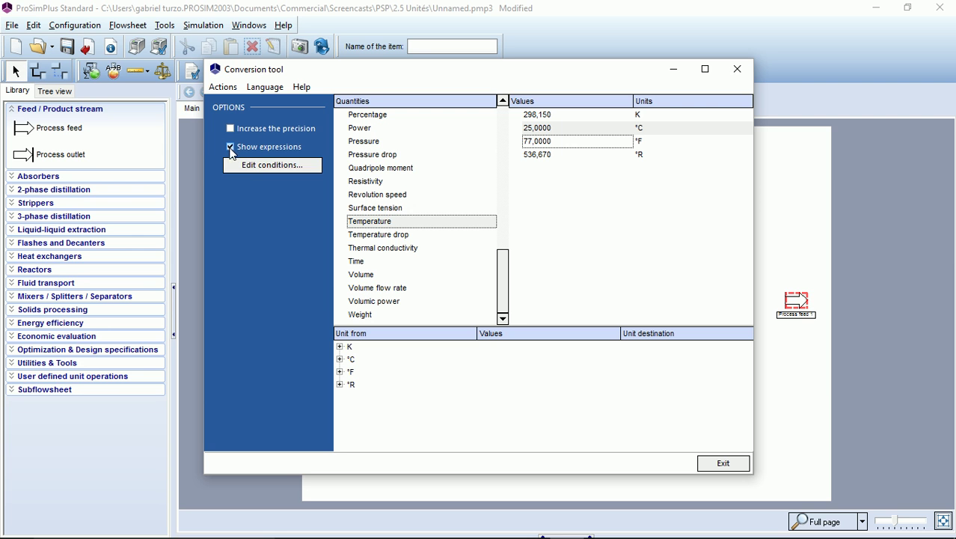
left_click(341, 359)
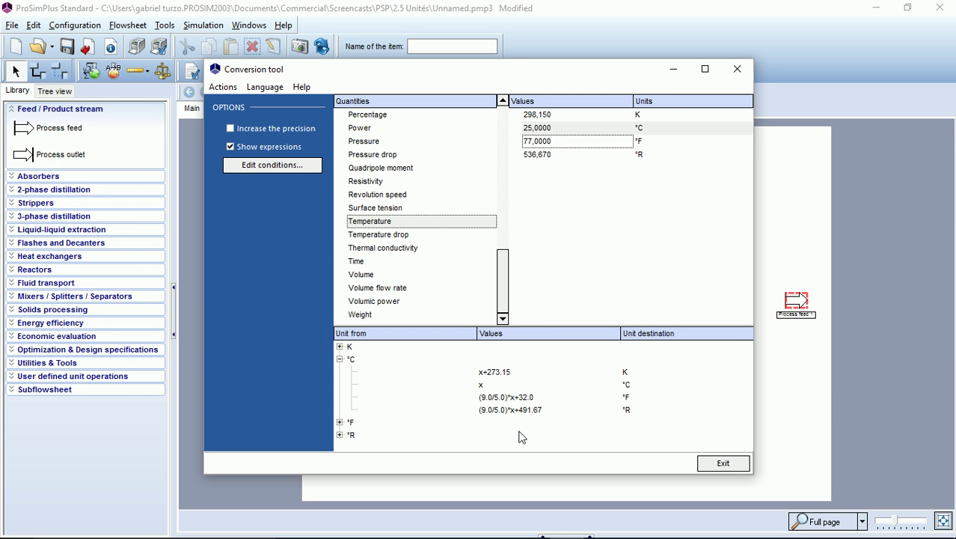
left_click(340, 360)
left_click(340, 360)
left_click(634, 399)
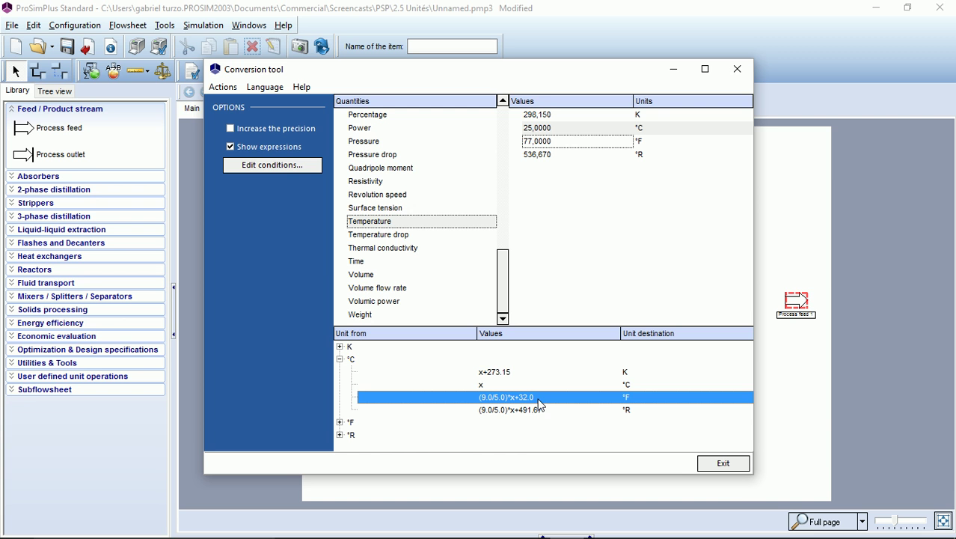
Exit the Conversion tool, returning to the flowsheet with both process feeds
left_click(731, 466)
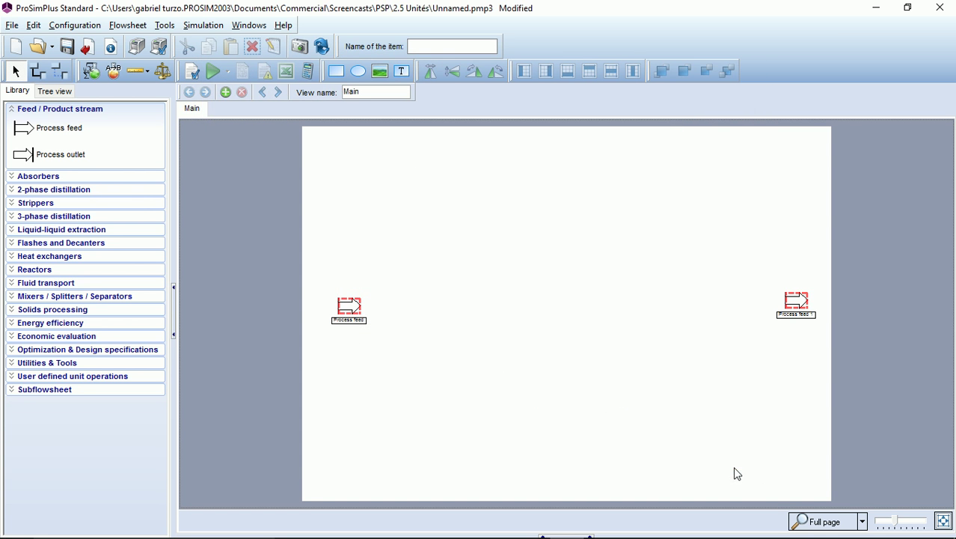